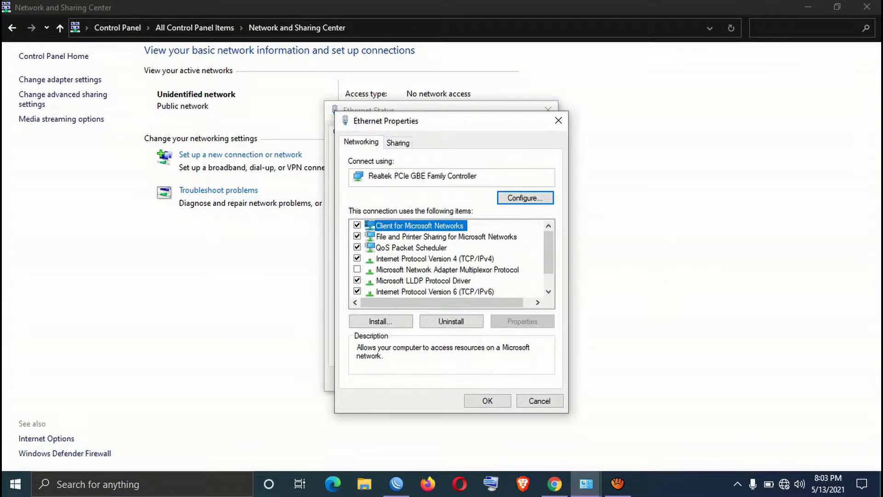
Give the Ethernet adapter the fixed IPv4 address 192.168.1.10.
double_click(435, 258)
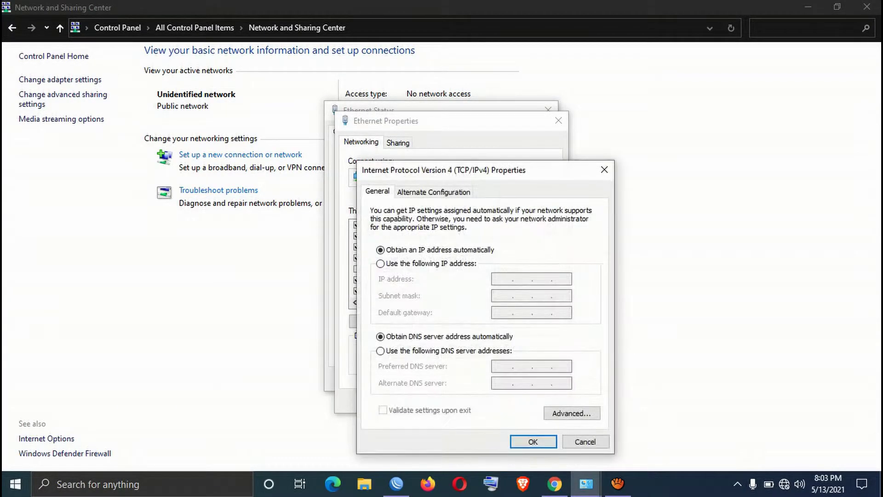
left_click(380, 263)
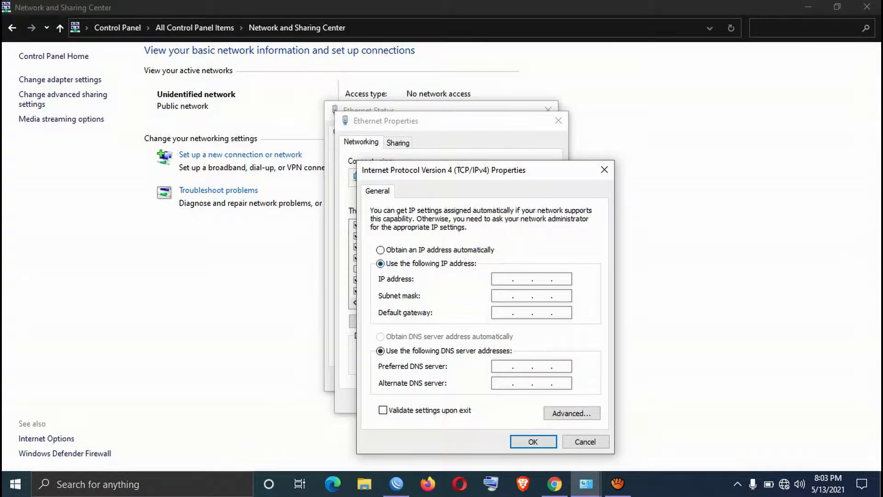
type("1")
type("58")
key("BackSpace")
key("BackSpace")
type("92 . ")
type("1")
type("6")
type("8 . ")
type("1 ")
type(". ")
type("19")
key("BackSpace")
type("0")
Add subnet mask 255.255.255.0, confirm the settings and close the adapter windows.
left_click(497, 295)
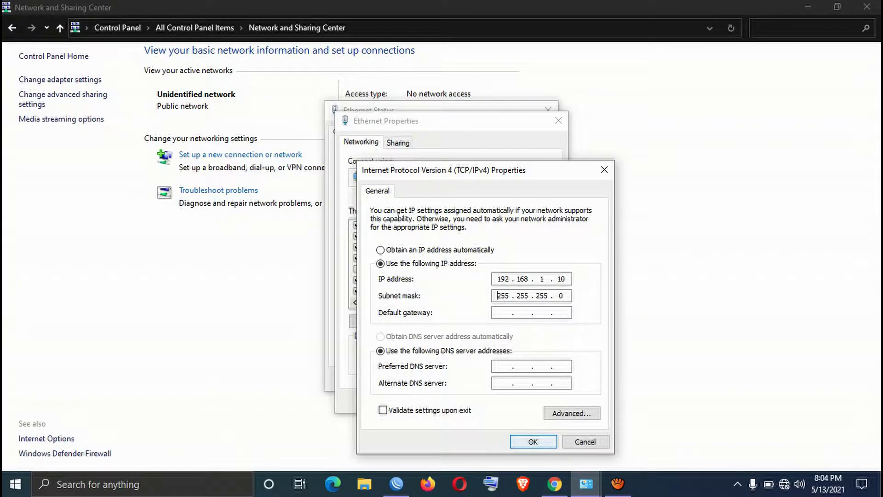
left_click(533, 442)
left_click(487, 401)
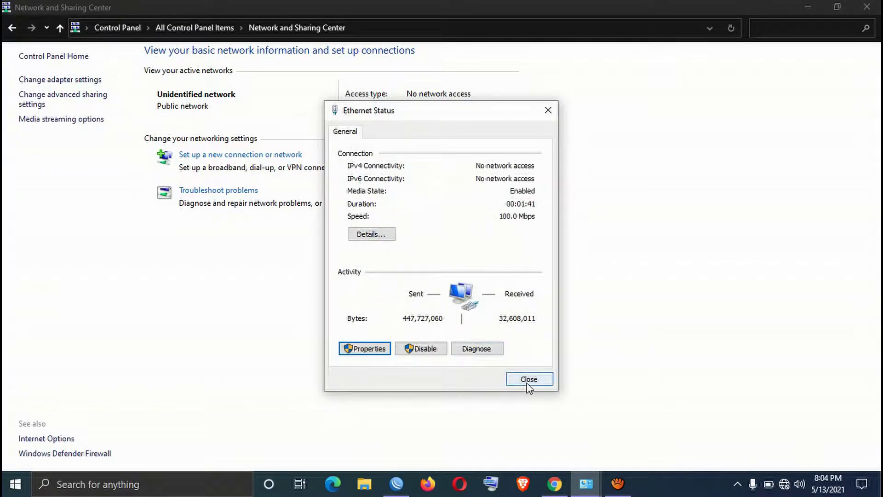
left_click(529, 379)
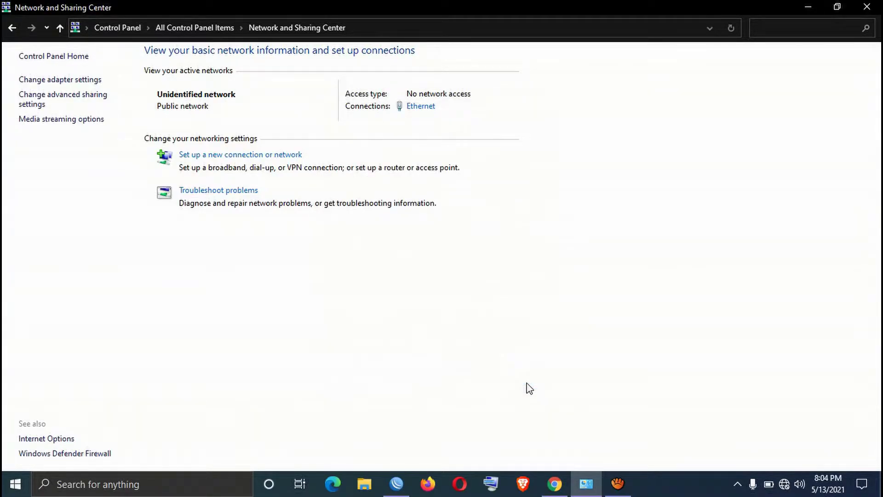
Load 192.168.1.20 in Chrome and bypass the certificate warning to reach the device page.
left_click(554, 484)
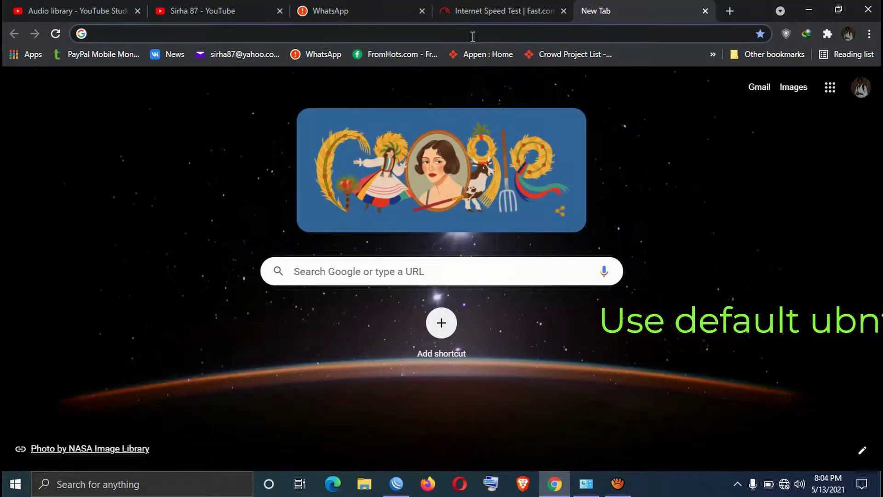
type("192")
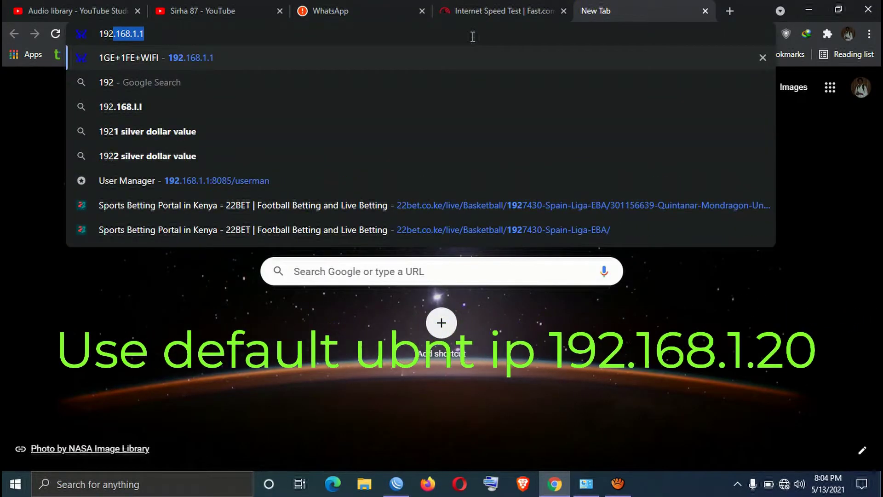
type(".168.1.")
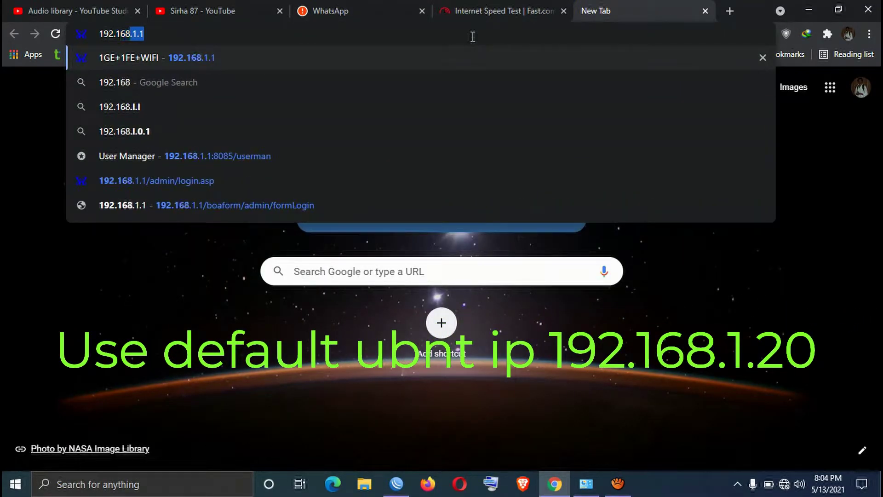
type("20")
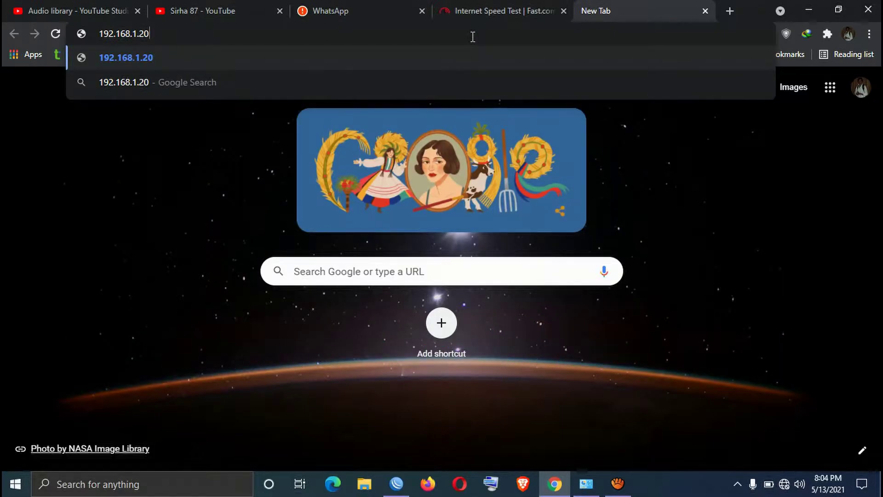
key("Return")
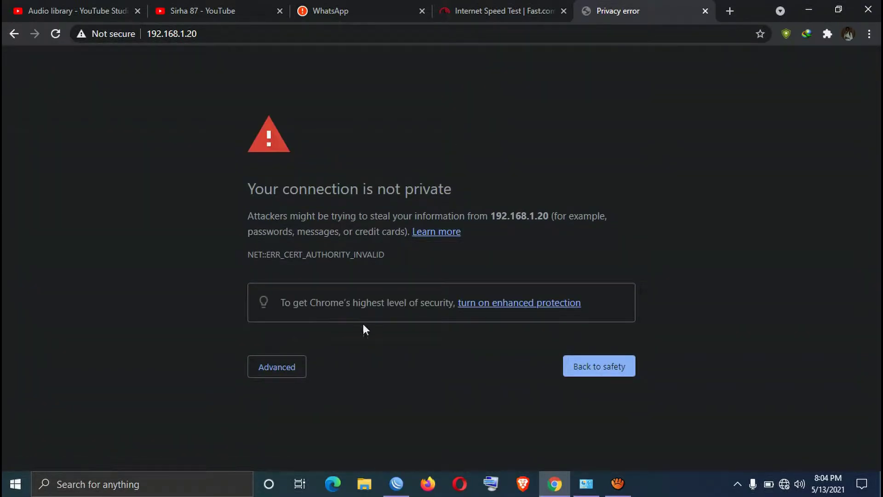
left_click(283, 371)
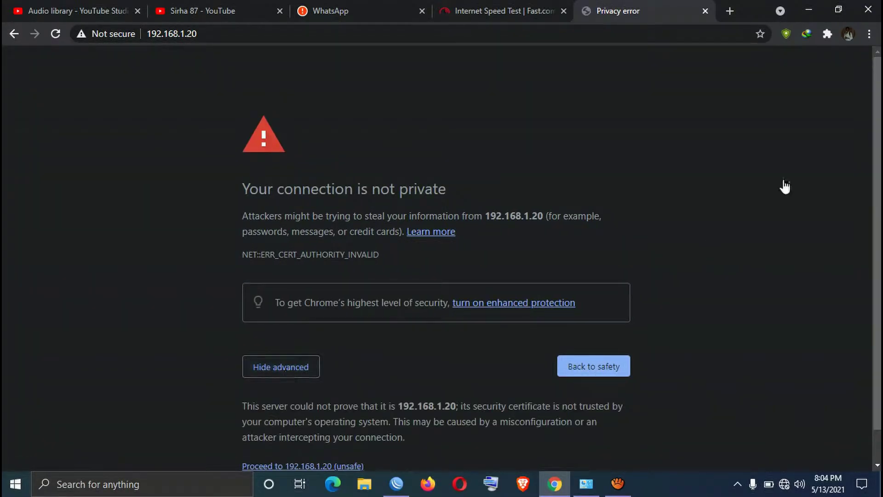
scroll(623, 394, "down", 1)
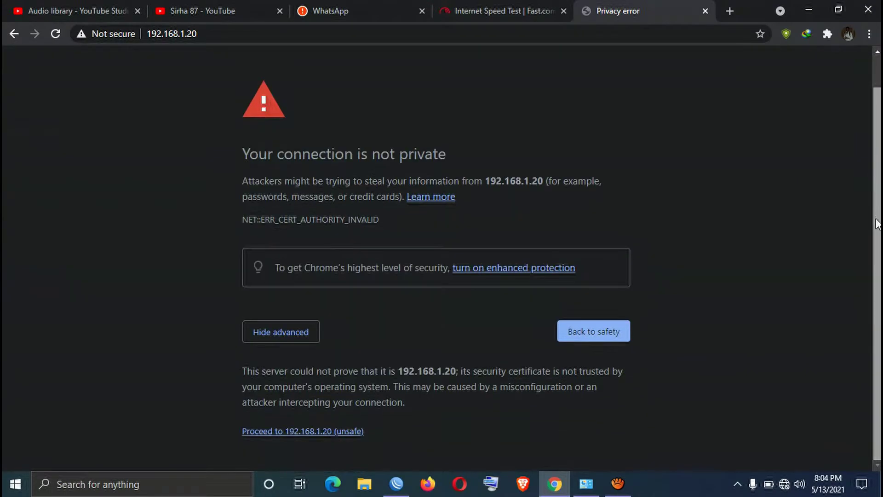
left_click(283, 435)
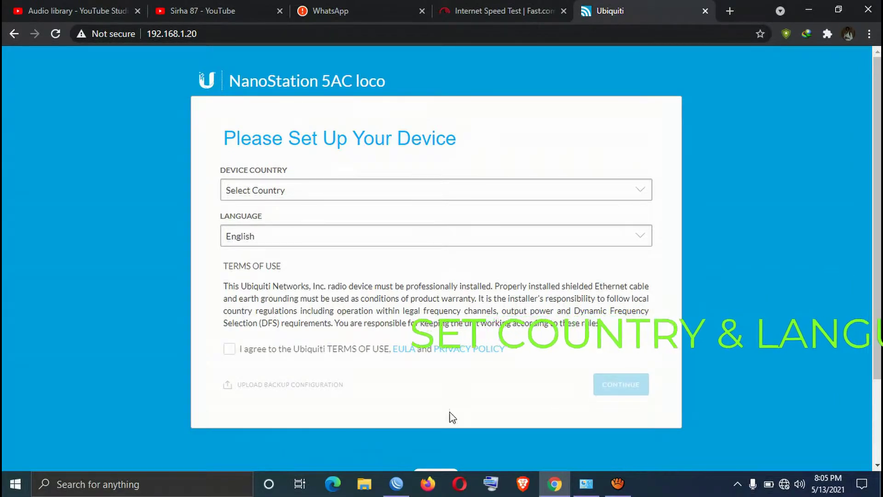
Set the device country to Licensed, after first picking Georgia.
left_click(644, 190)
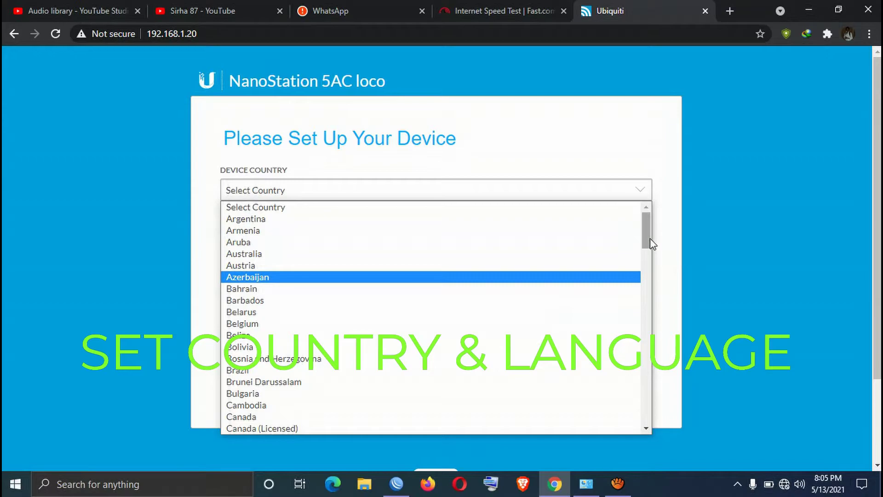
left_click_drag(645, 238, 664, 474)
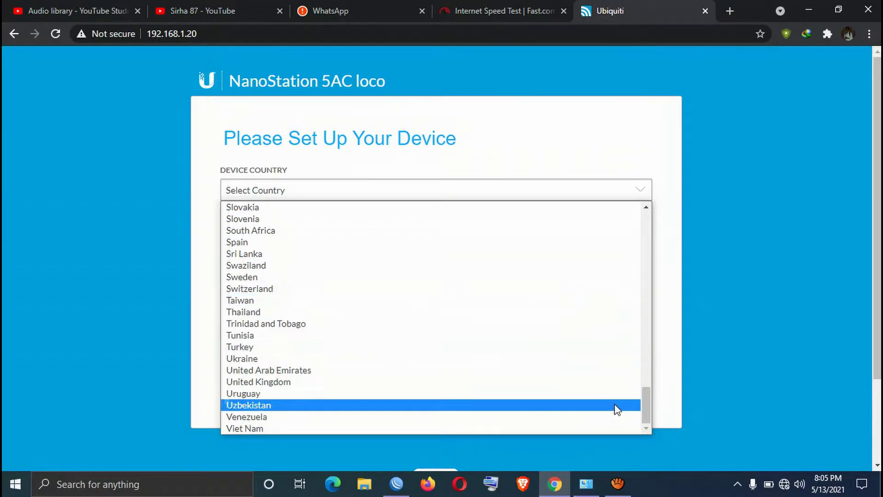
left_click_drag(648, 416, 654, 219)
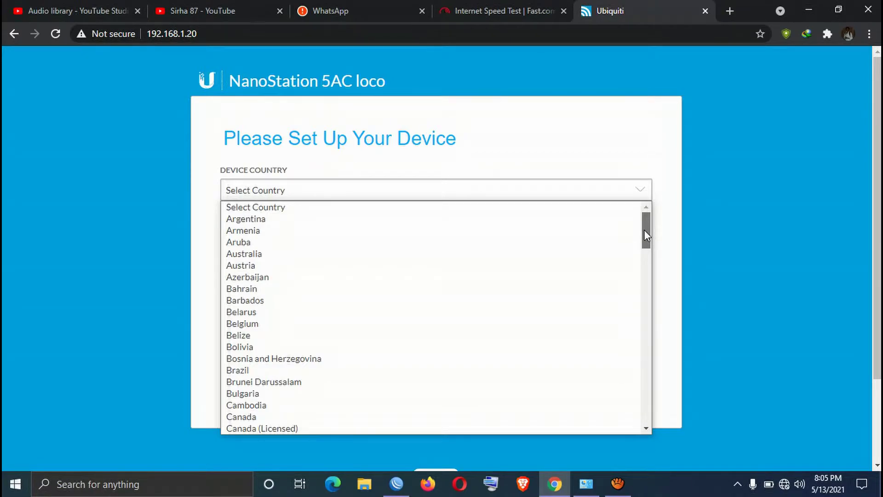
scroll(646, 251, "down", 1)
left_click_drag(643, 246, 641, 290)
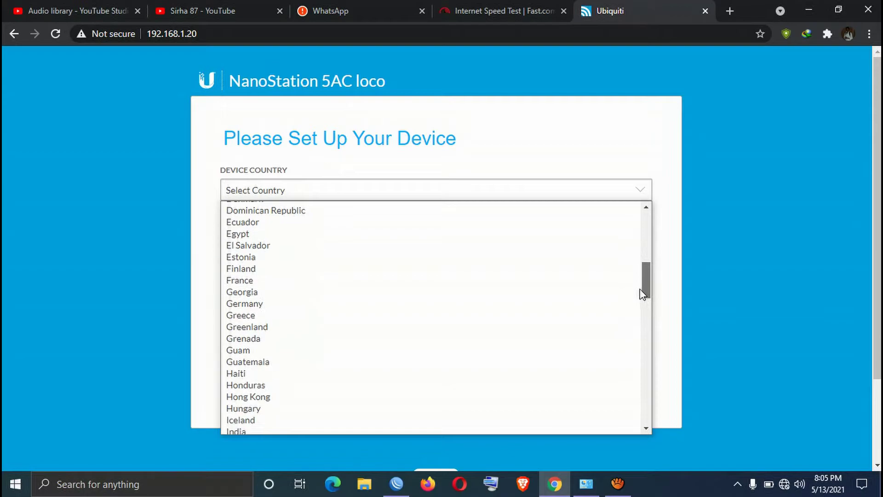
left_click(641, 290)
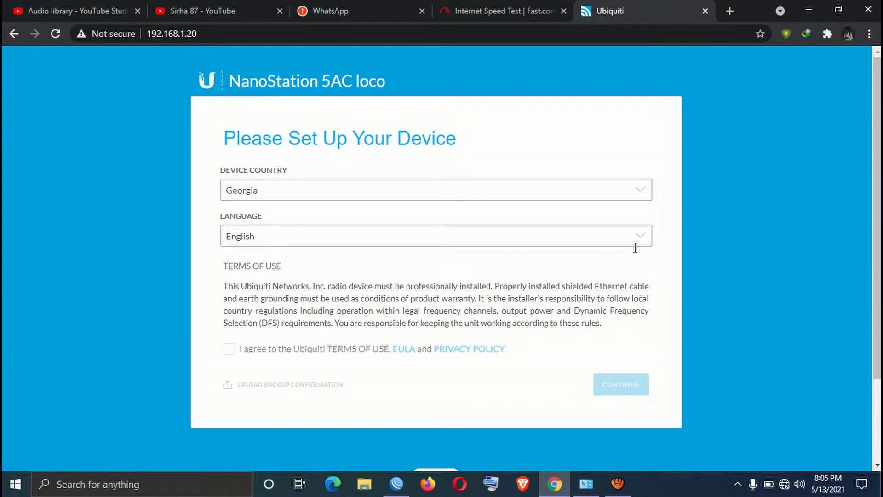
left_click(635, 194)
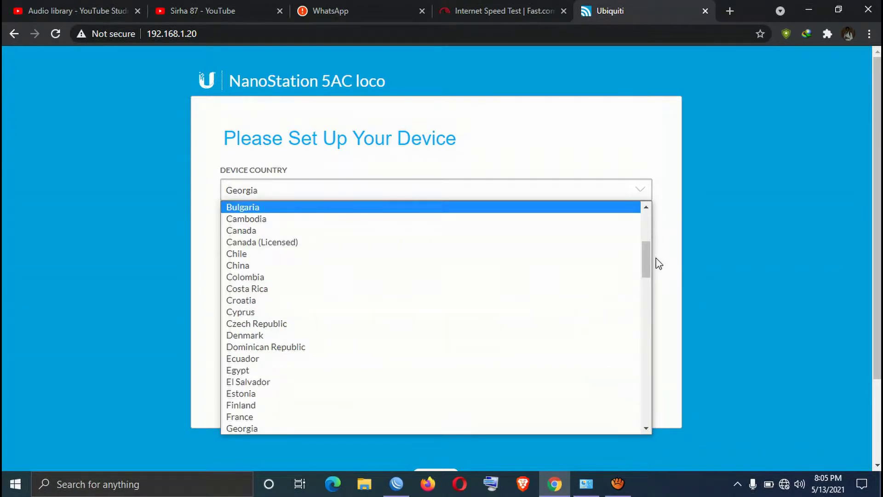
left_click_drag(645, 258, 639, 403)
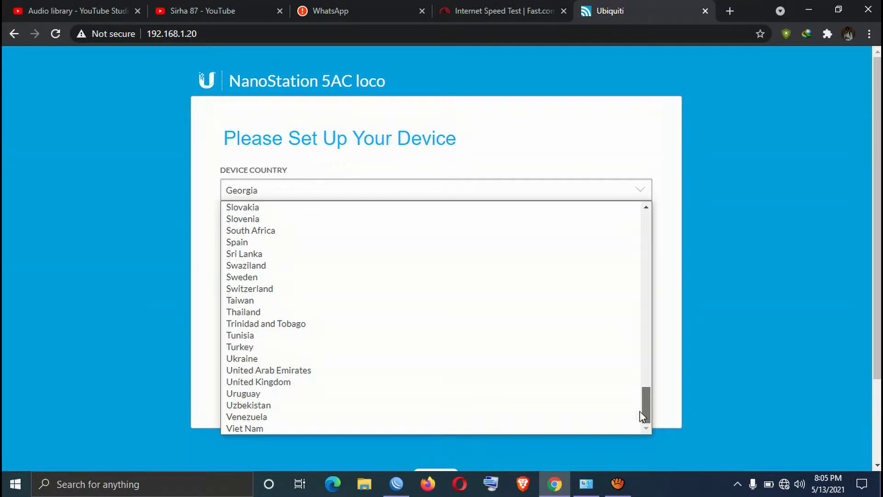
left_click_drag(639, 405, 655, 328)
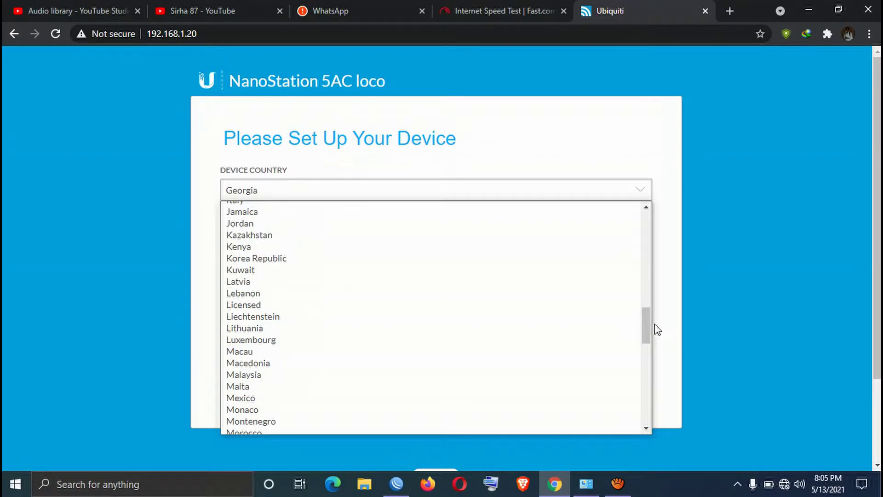
left_click(269, 306)
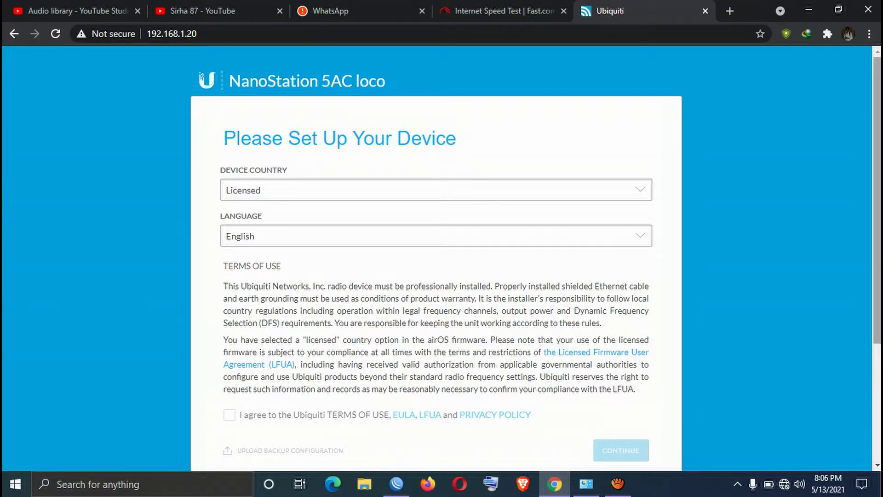
Accept the Ubiquiti terms of use and continue setup.
left_click_drag(879, 195, 879, 231)
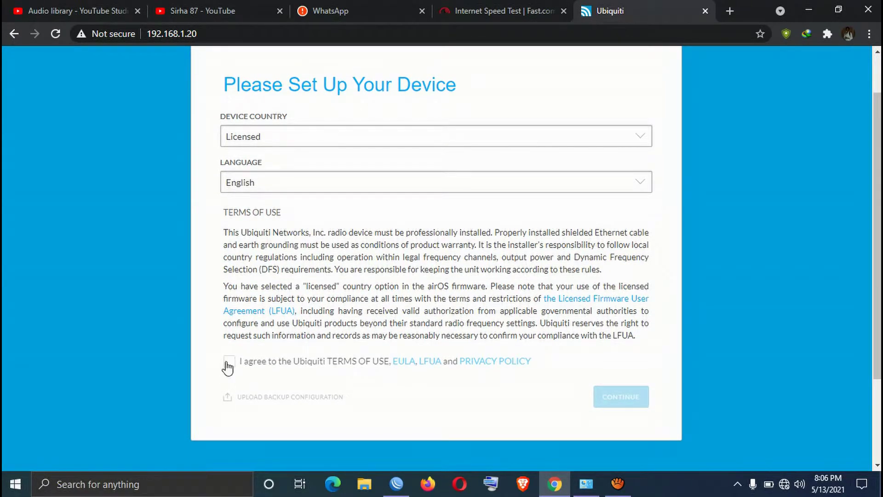
left_click(229, 362)
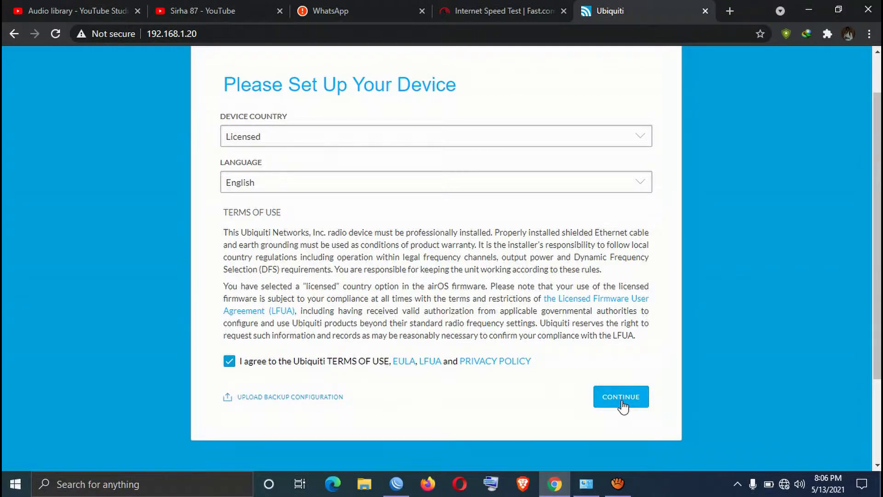
left_click(622, 403)
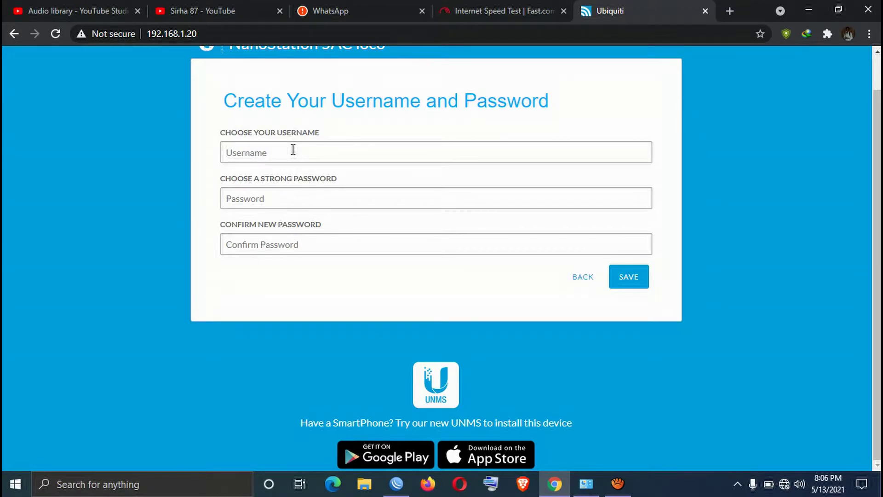
Create login username ubnt with a new password and matching confirmation, then save.
type("ubnt")
left_click(288, 198)
type("********")
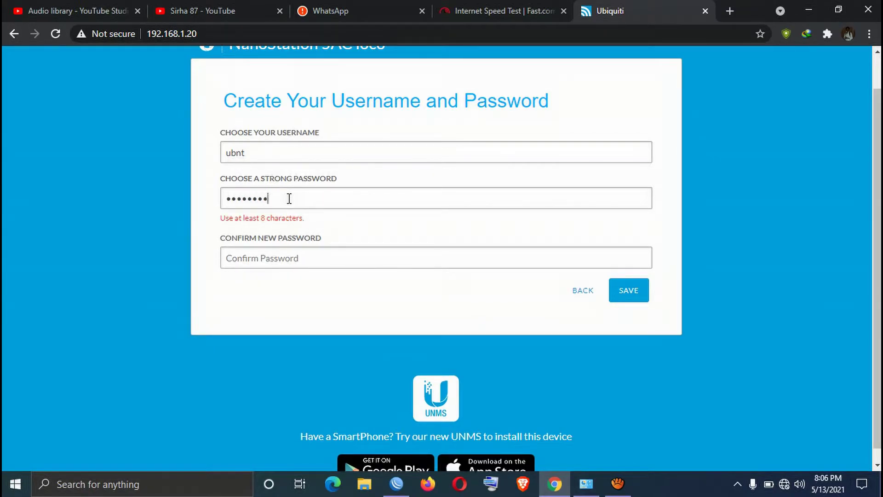
type("****")
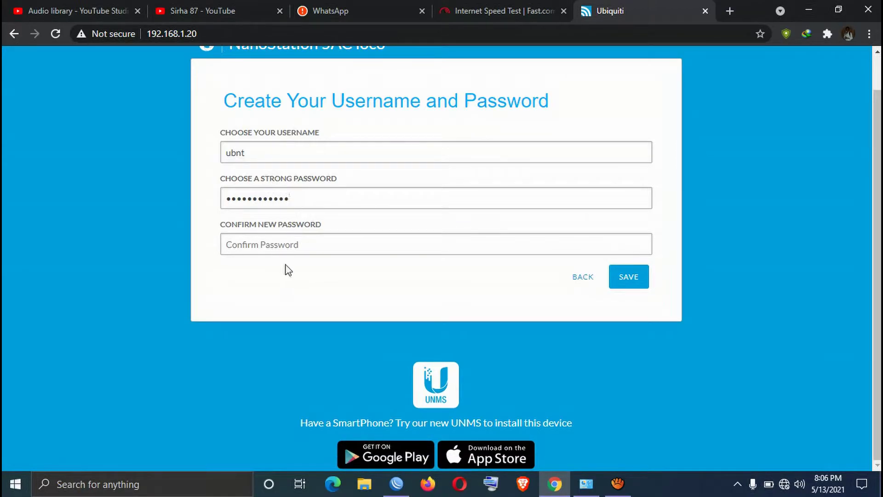
left_click(281, 247)
type("******")
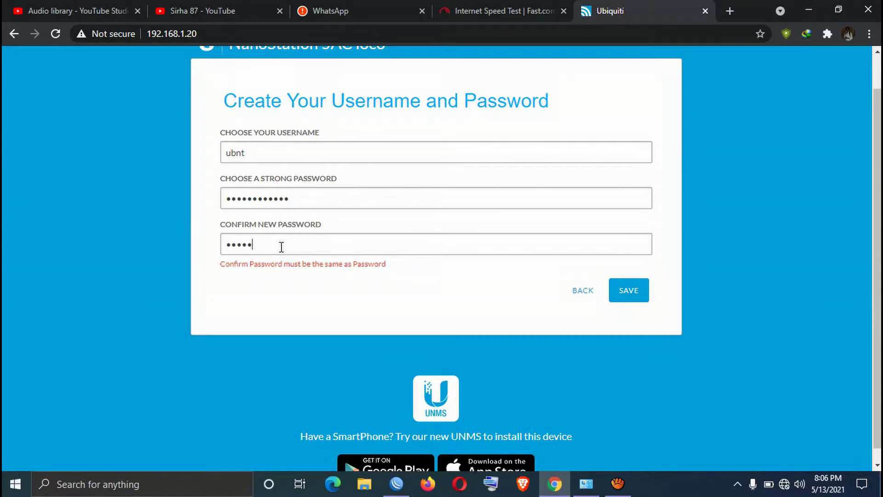
type("******")
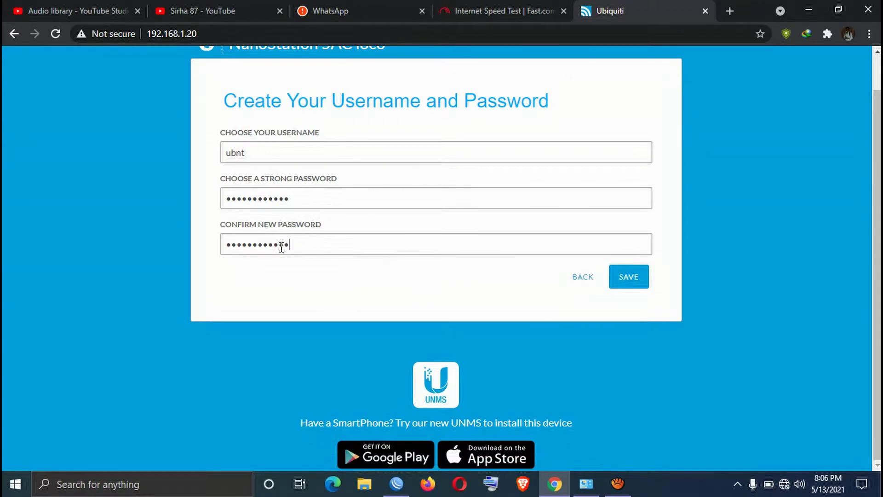
left_click(622, 282)
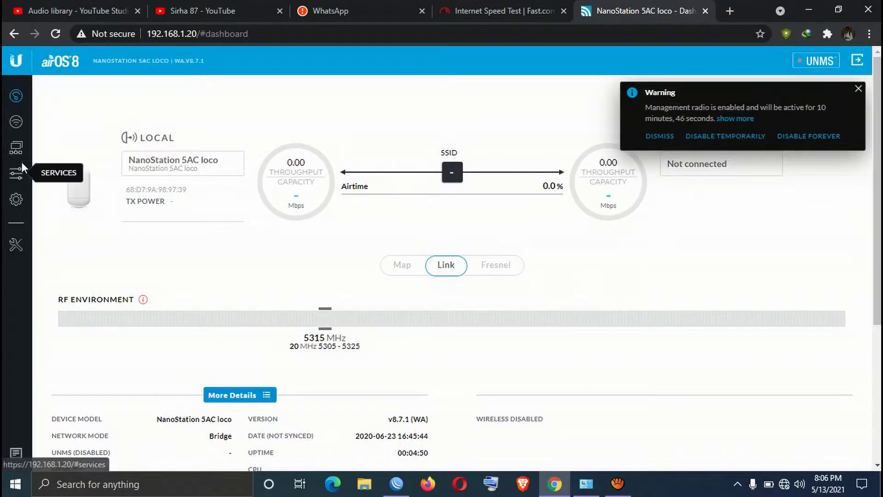
Go to the System settings page and dismiss the management radio warning.
left_click(18, 203)
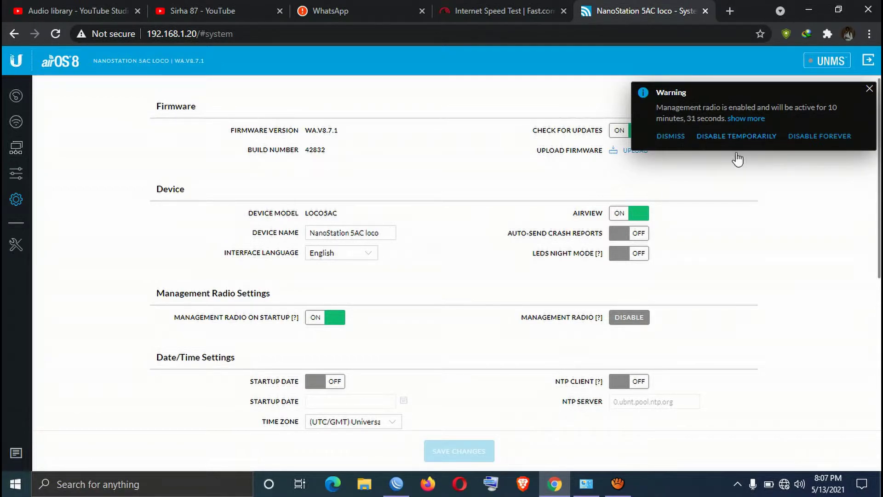
left_click(669, 137)
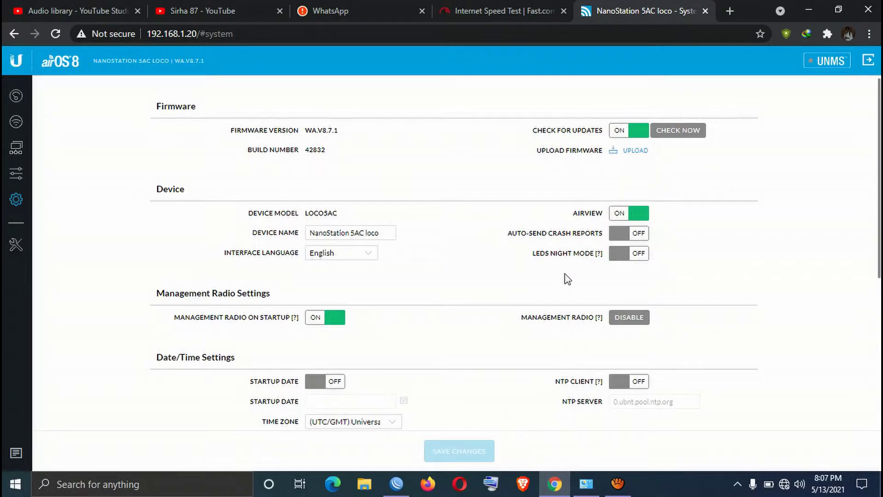
left_click(388, 233)
Replace the device name 'NanoStation 5AC loco' with the new name and save the changes.
double_click(384, 231)
triple_click(384, 231)
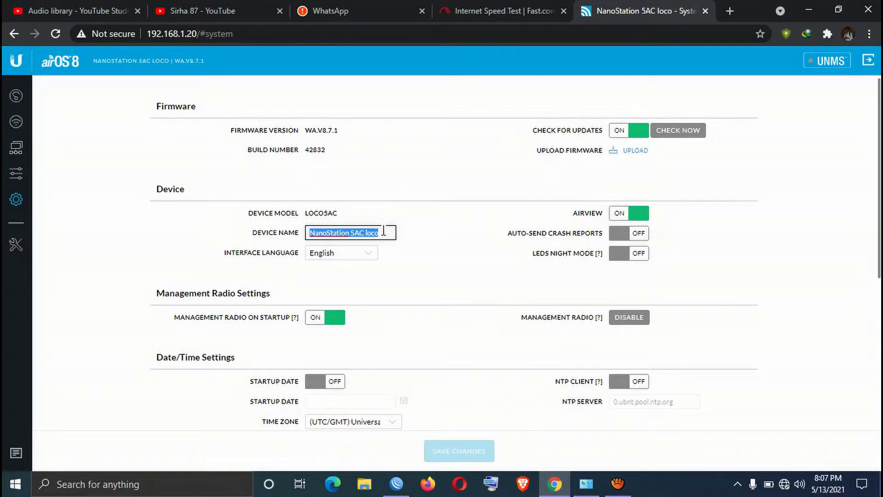
type("Jean AC")
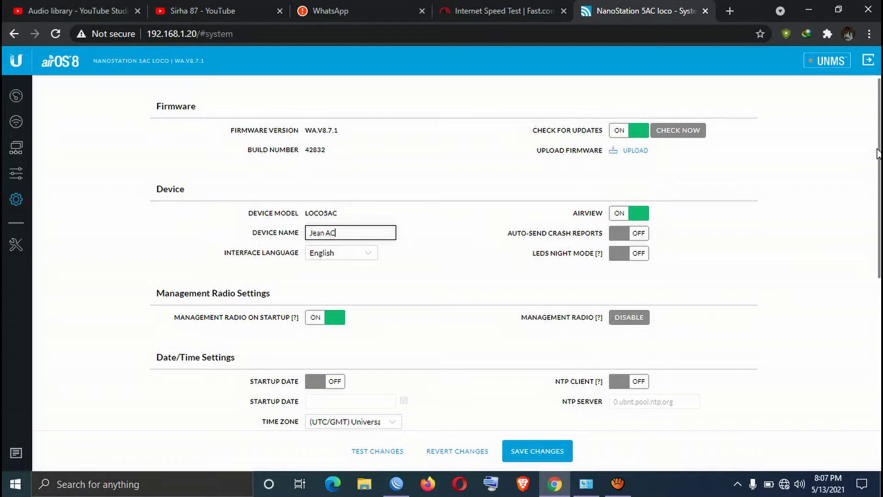
left_click_drag(877, 154, 876, 331)
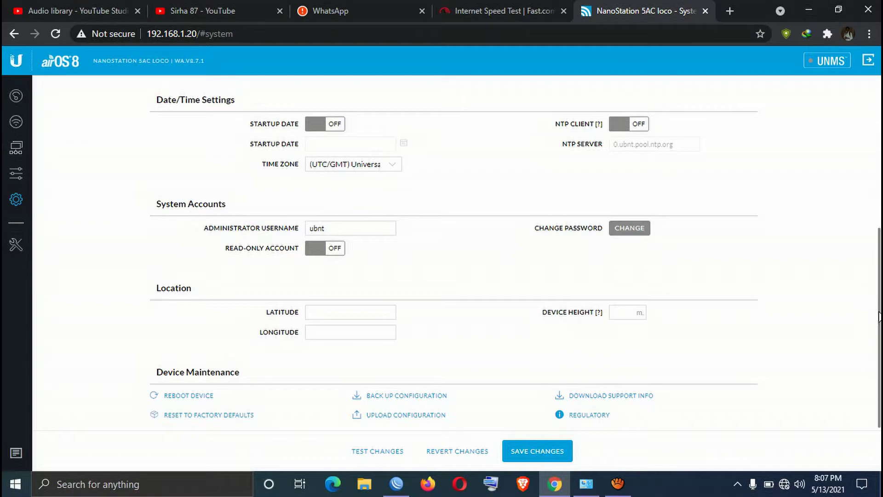
left_click_drag(878, 317, 874, 115)
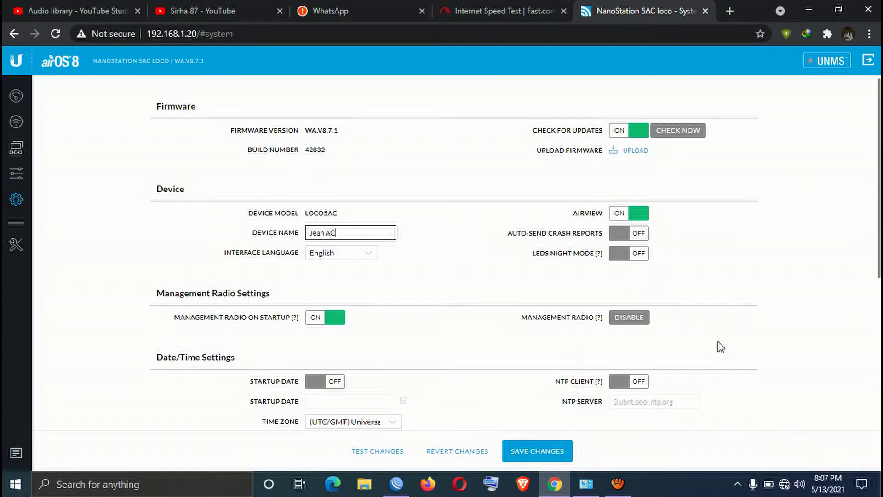
left_click_drag(878, 167, 876, 318)
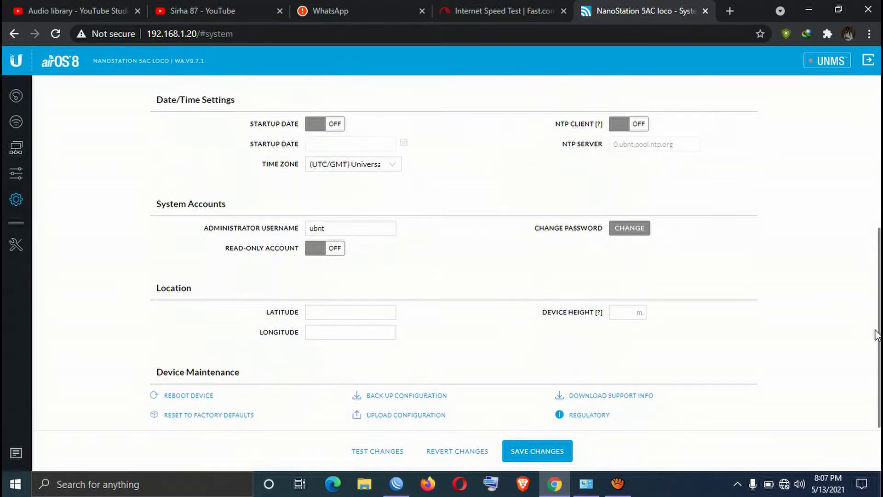
left_click(520, 455)
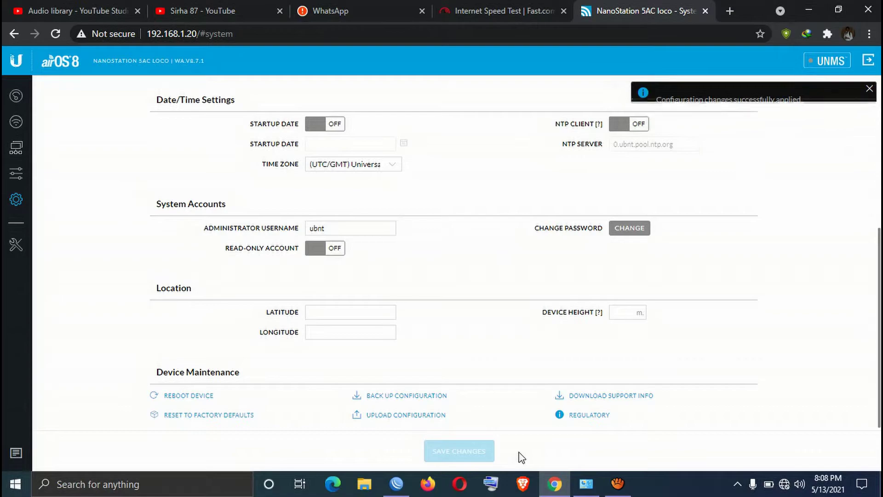
Check the Tools, Services and Network pages, including the device IP, then go to Wireless settings.
left_click(16, 247)
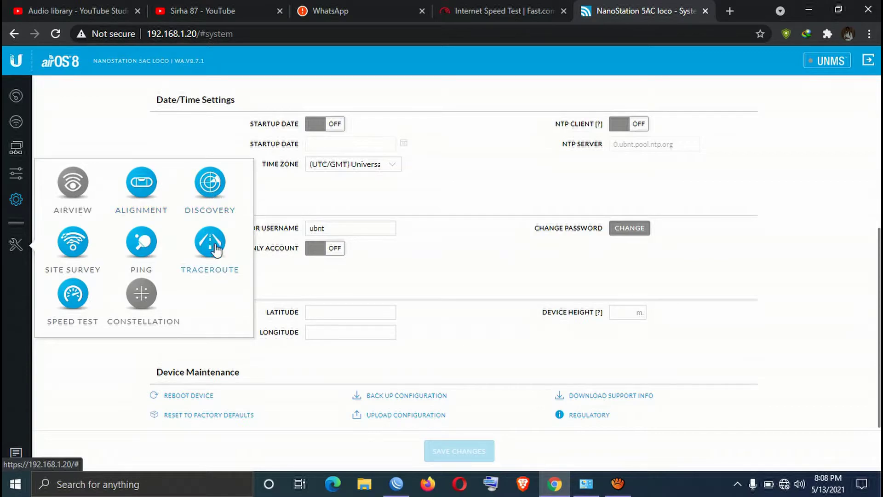
left_click(16, 174)
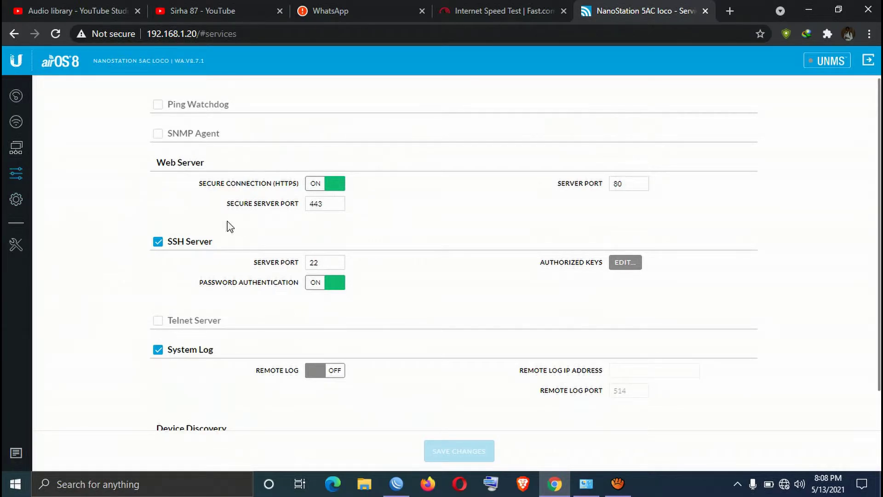
left_click(15, 149)
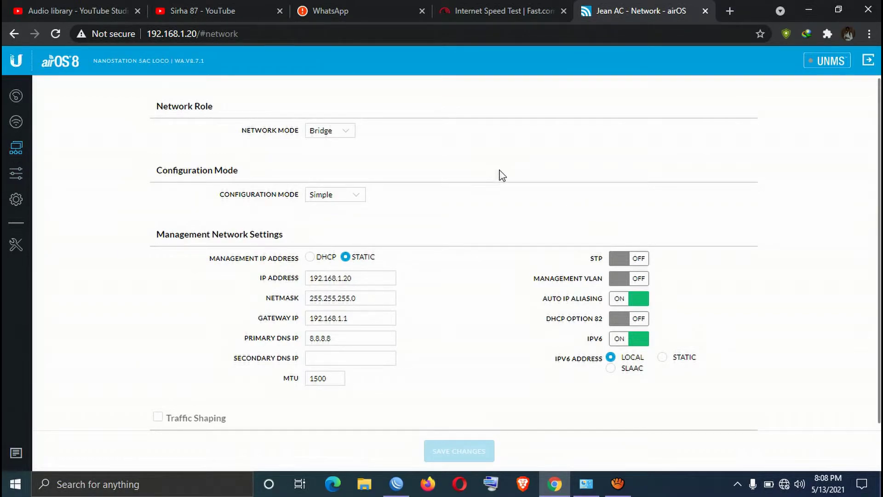
left_click(375, 278)
left_click(472, 272)
left_click(19, 128)
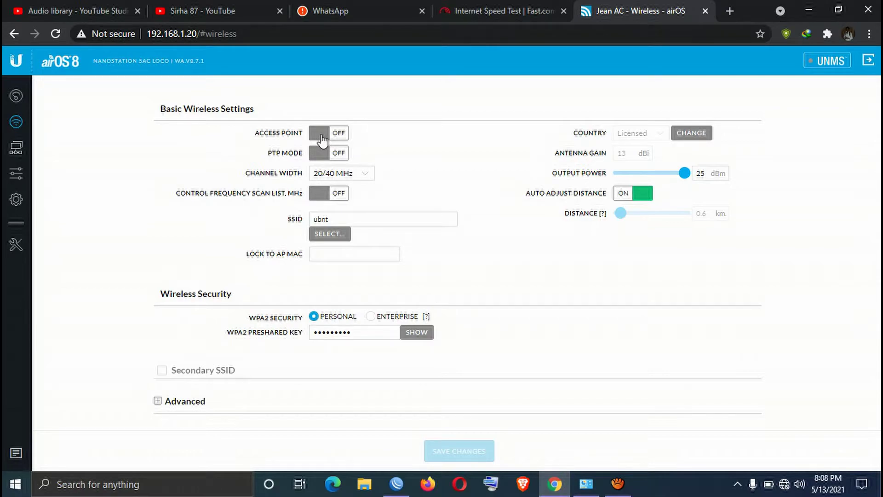
Turn Access Point on, and switch PTP mode on then back off.
left_click(322, 140)
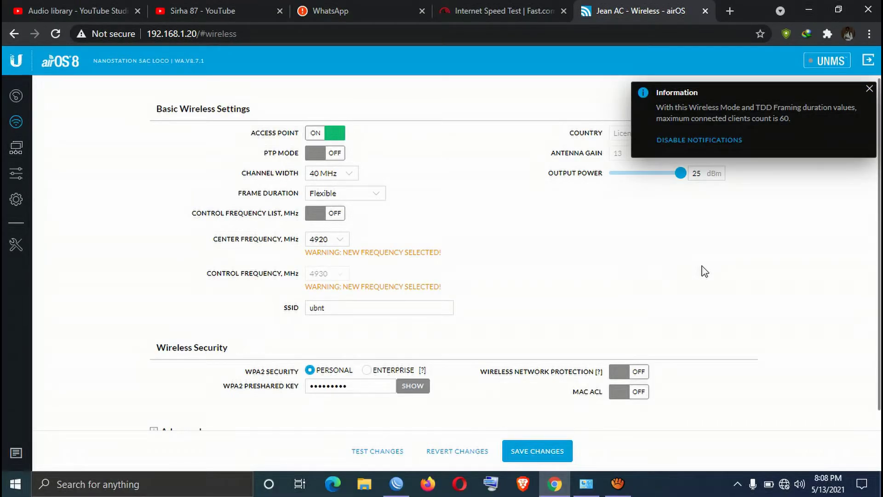
left_click(321, 154)
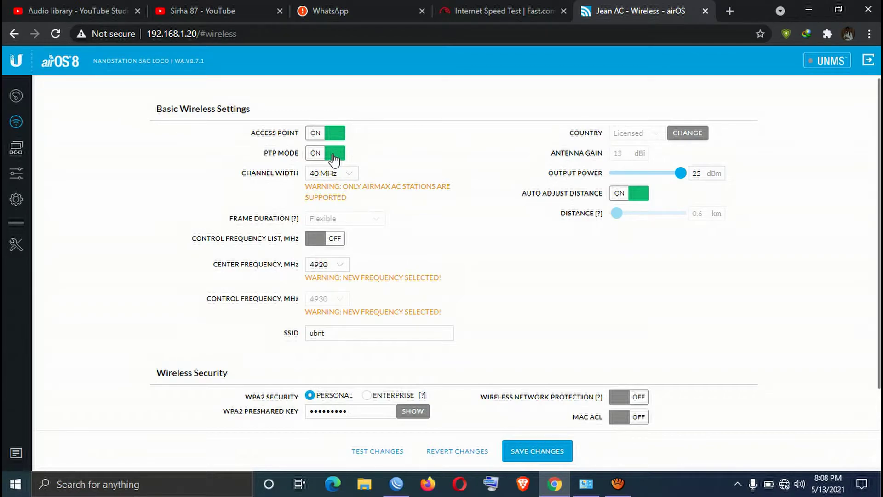
left_click(334, 157)
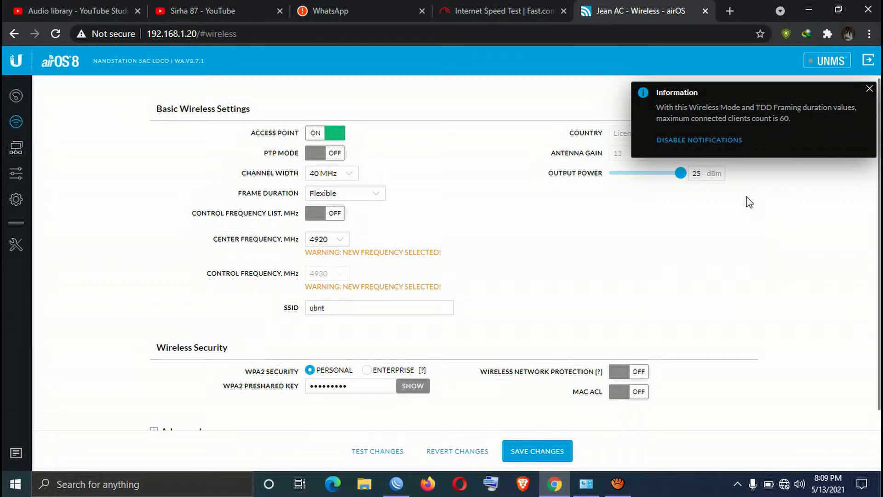
Set the channel width to 20 MHz and the center frequency to 5500 MHz.
left_click(349, 174)
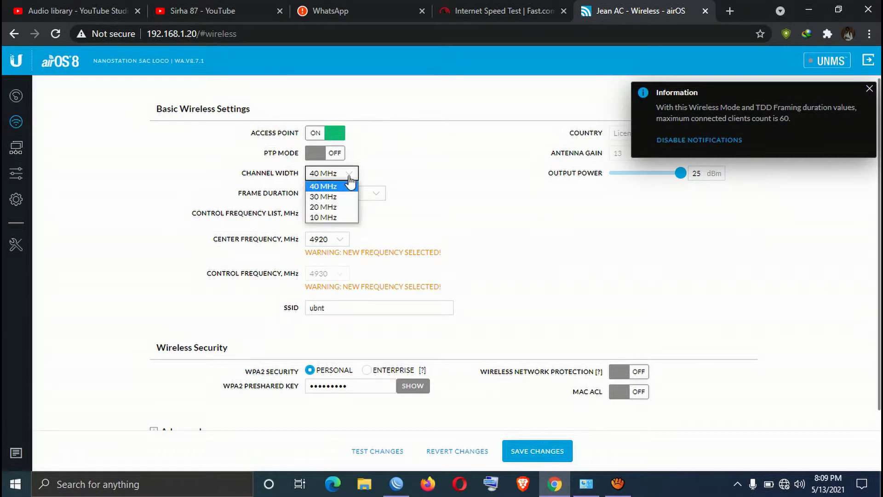
left_click(328, 208)
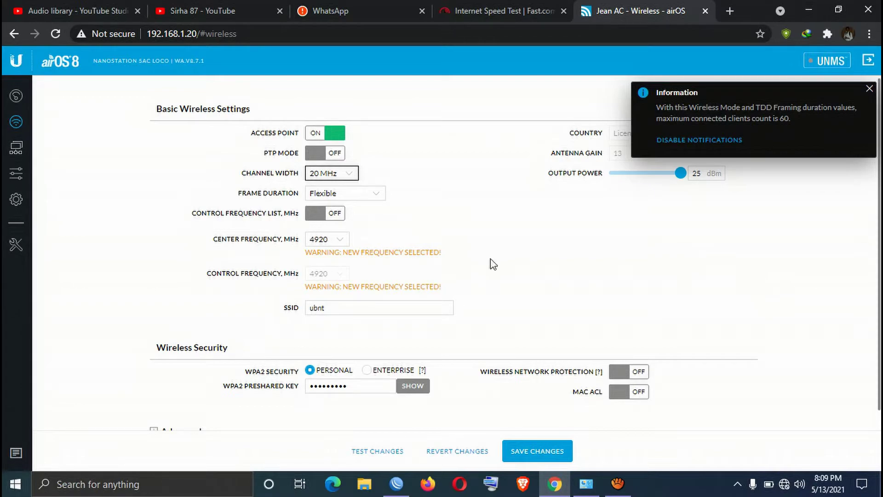
left_click(340, 239)
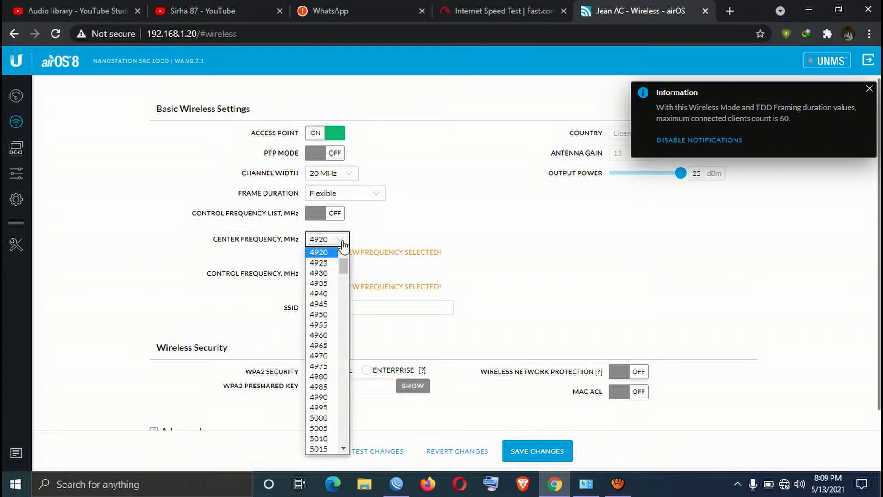
left_click_drag(340, 268, 336, 355)
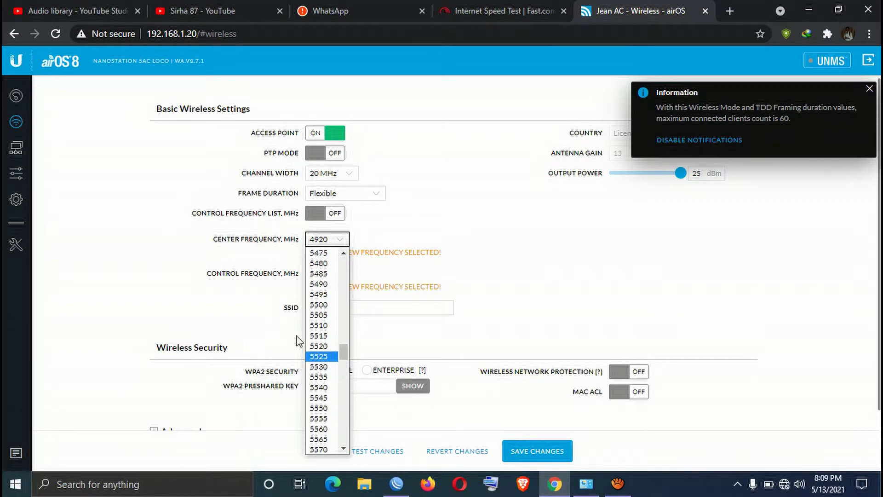
key("Escape")
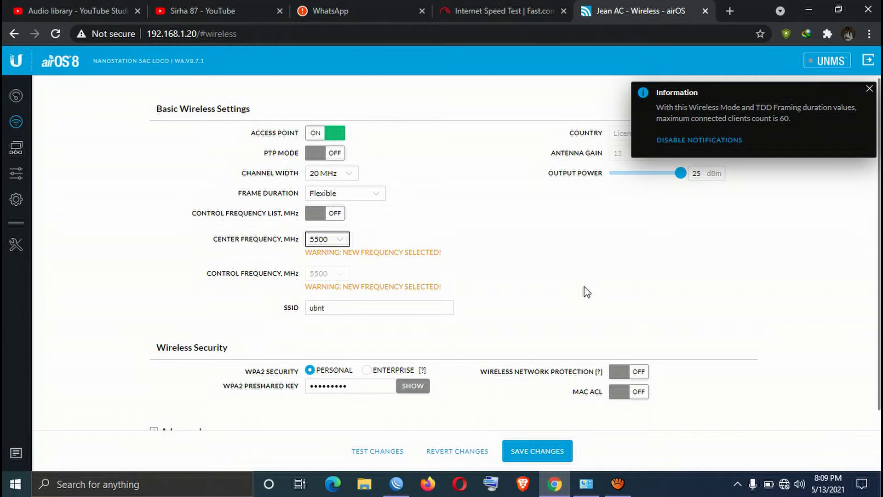
double_click(355, 309)
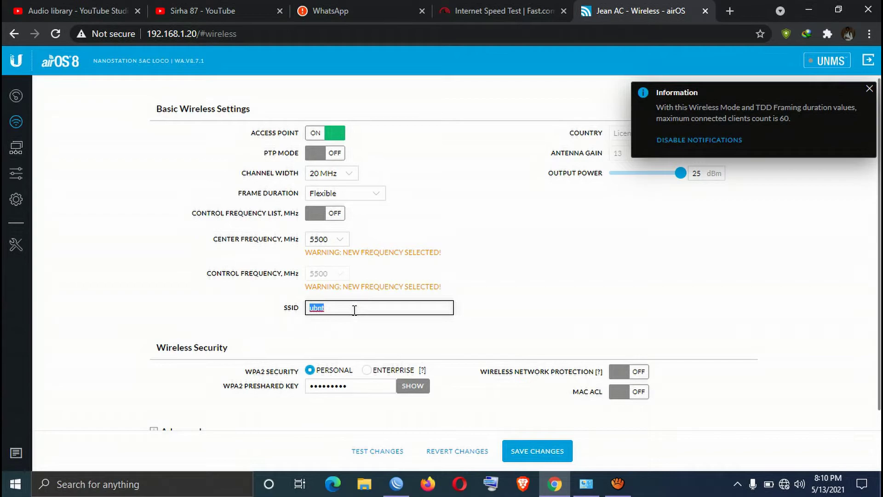
Change the SSID to JKD, enter a new WPA2 preshared key, and save the wireless settings.
type("JKD")
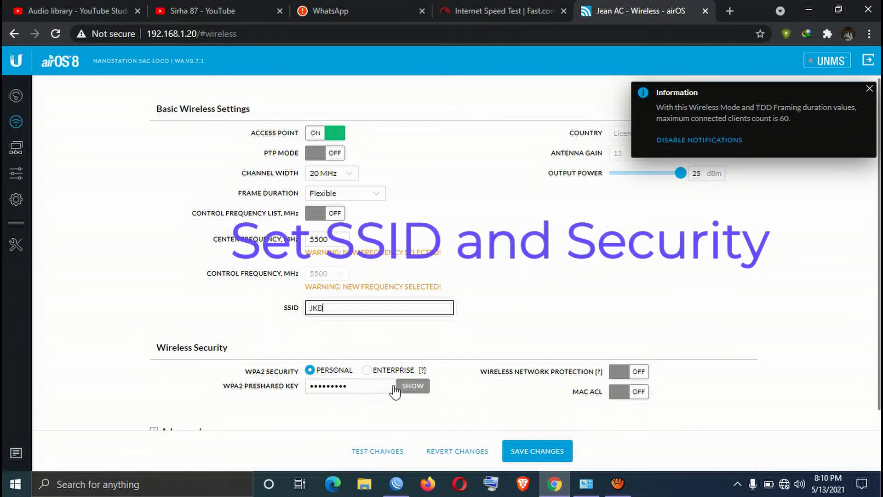
left_click(410, 388)
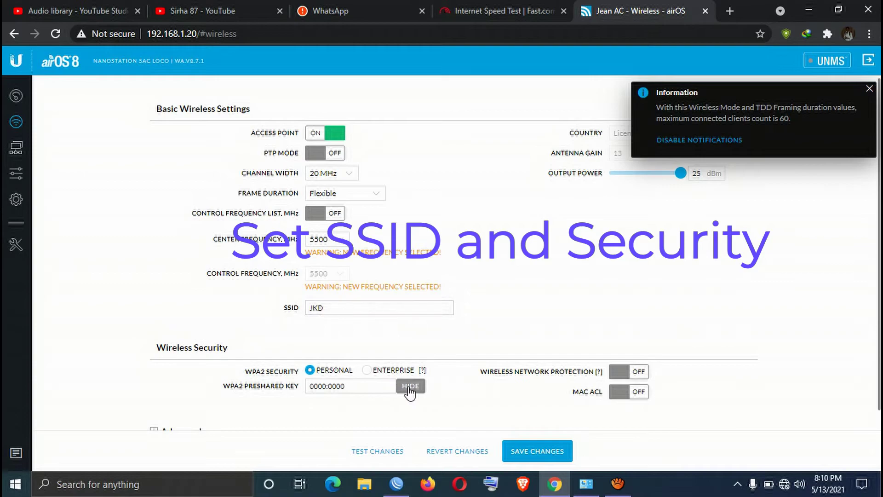
triple_click(361, 388)
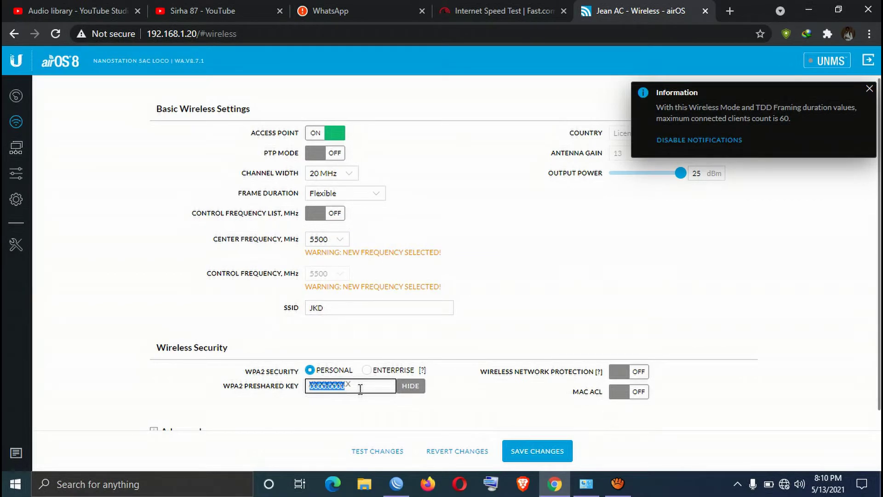
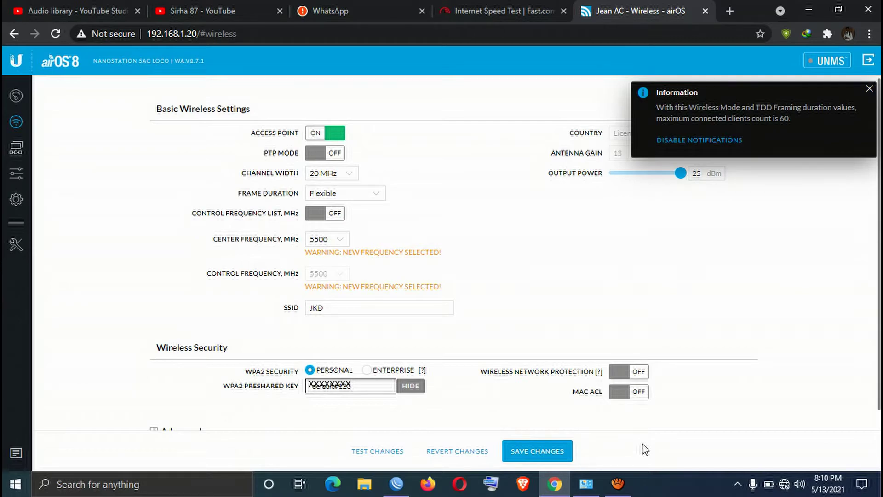
left_click(533, 457)
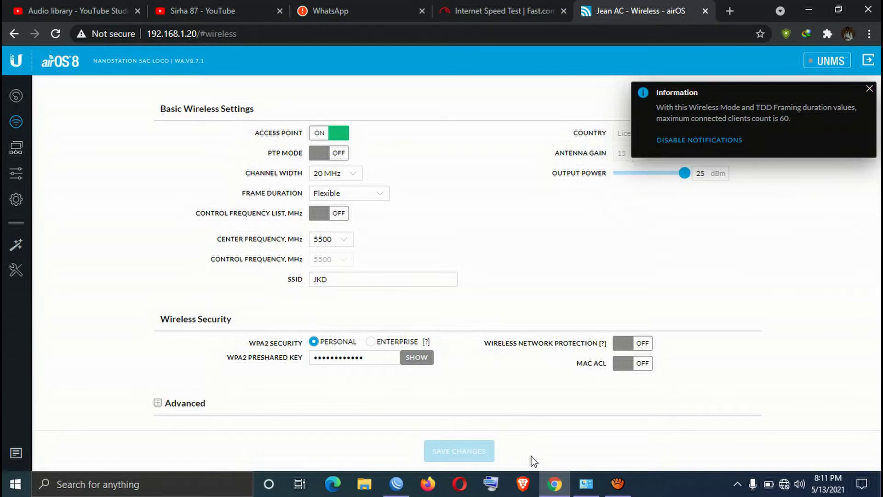
Dismiss the notice, keep Flexible frame duration, and view the dashboard (JKD, 5500 MHz, 20 MHz).
mouse_move(618, 483)
left_click(870, 88)
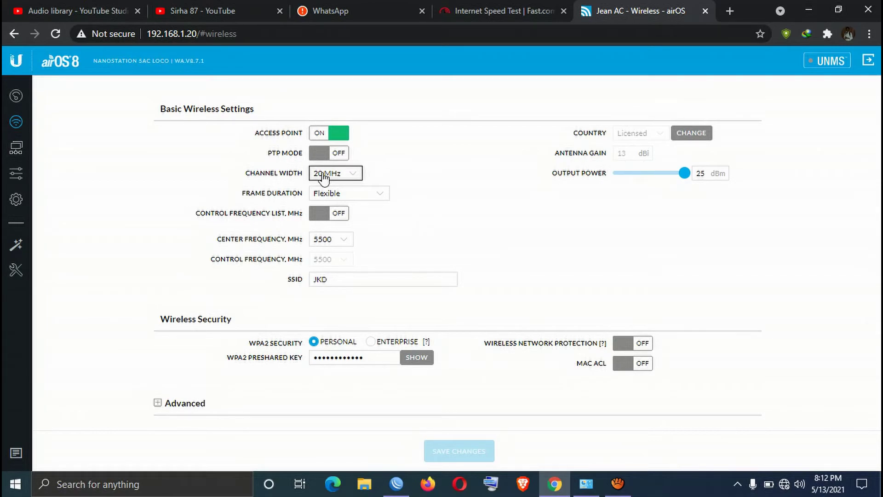
left_click(383, 197)
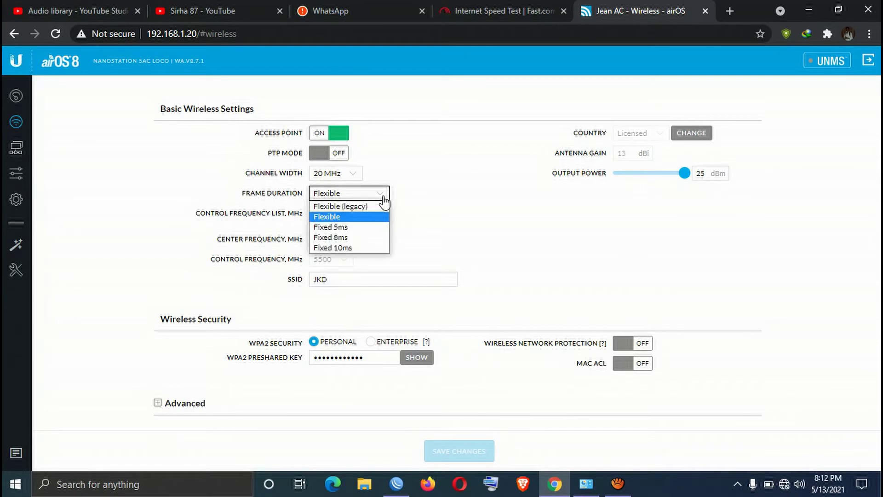
left_click(383, 196)
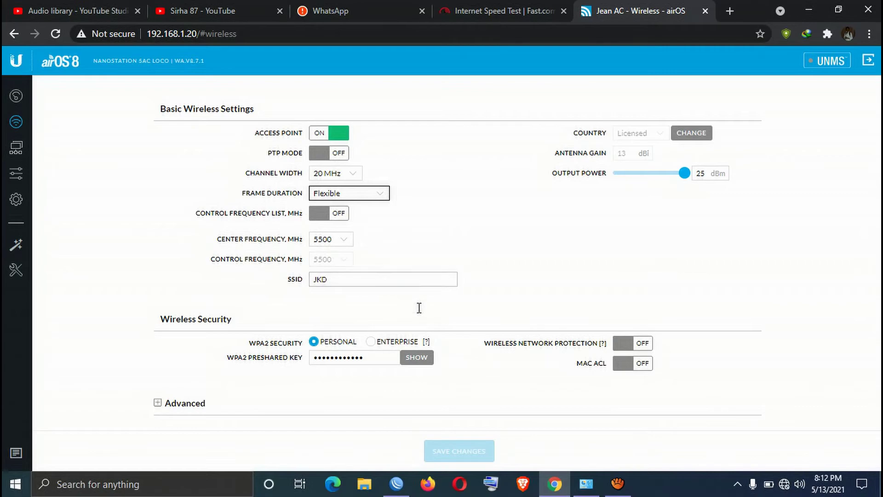
left_click(16, 96)
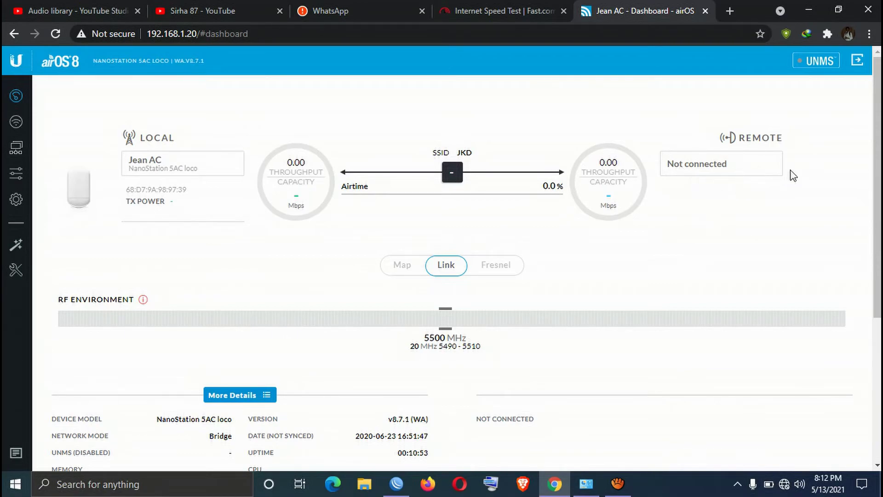
Check Memory and CPU on the dashboard, then return to the Wireless settings page.
left_click_drag(878, 110, 867, 138)
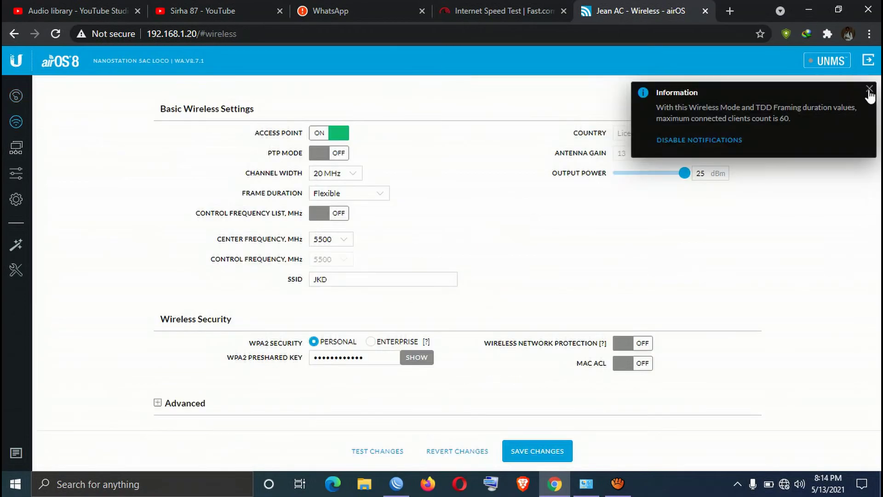
left_click(869, 95)
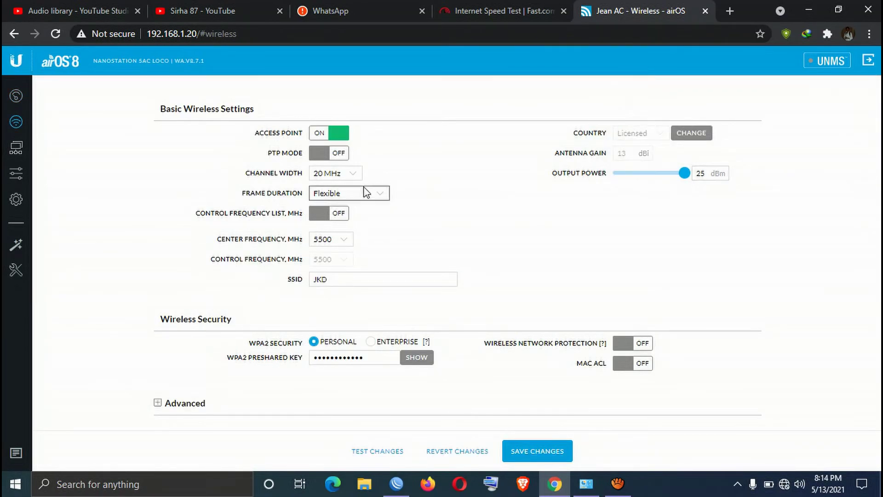
Set the center frequency to 5785 MHz and save the wireless settings.
left_click(343, 240)
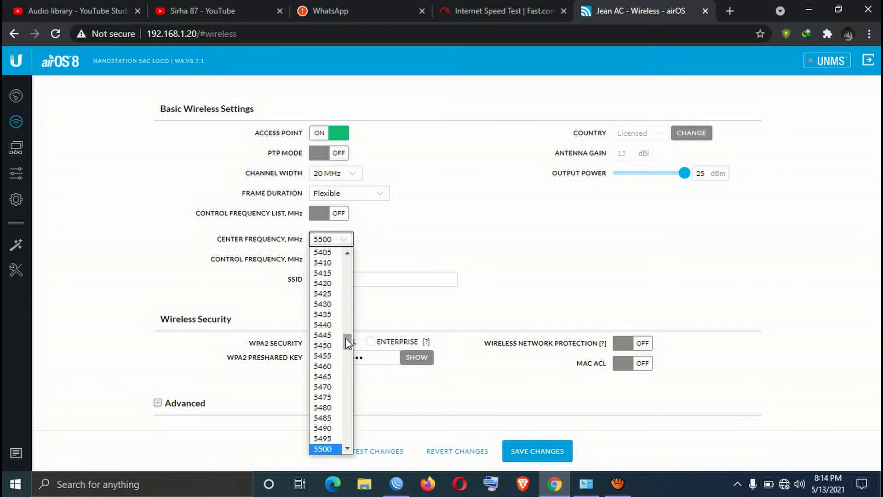
left_click_drag(346, 338, 347, 366)
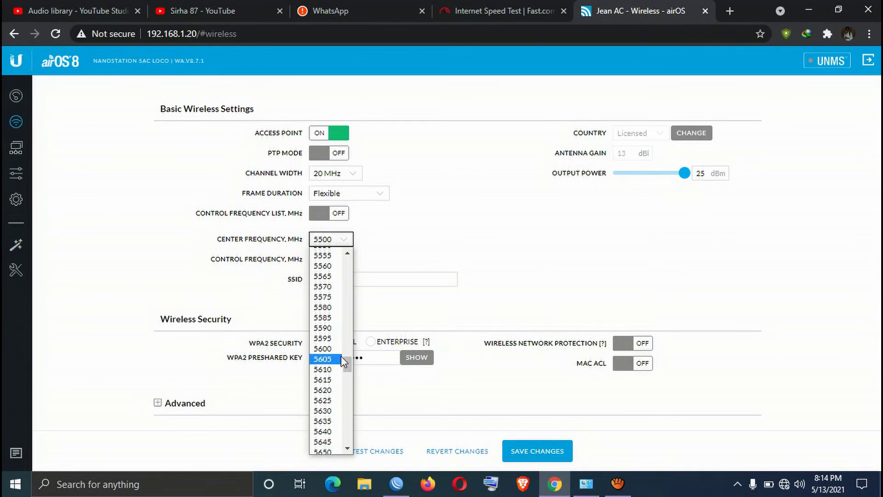
left_click_drag(345, 364, 347, 391)
left_click(332, 405)
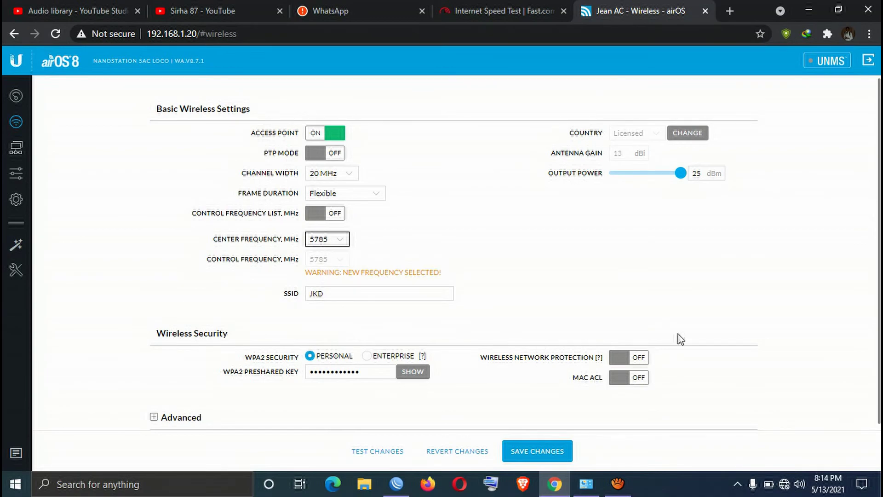
left_click(535, 455)
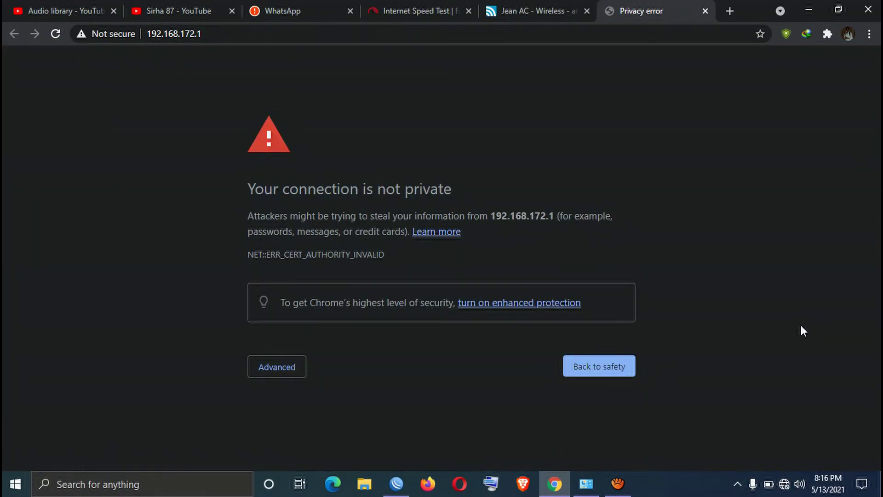
Bypass Chrome's certificate warning to continue to 192.168.172.1.
left_click(264, 366)
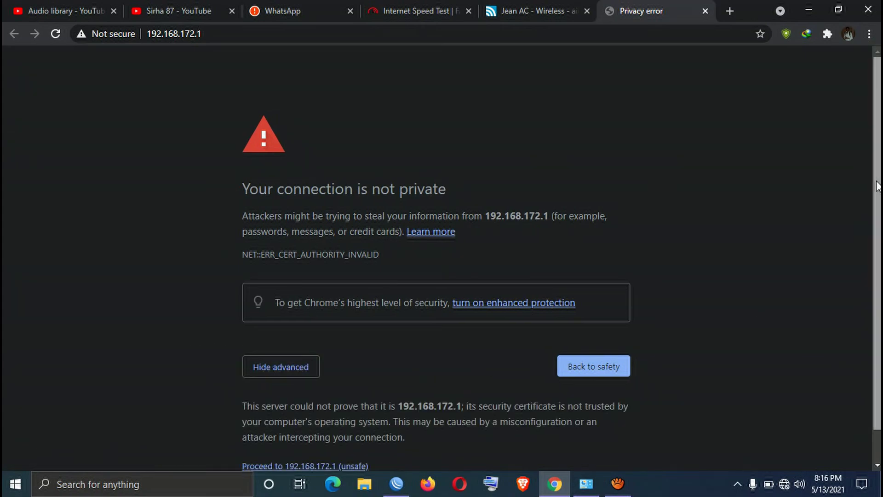
scroll(602, 425, "down", 1)
left_click(318, 431)
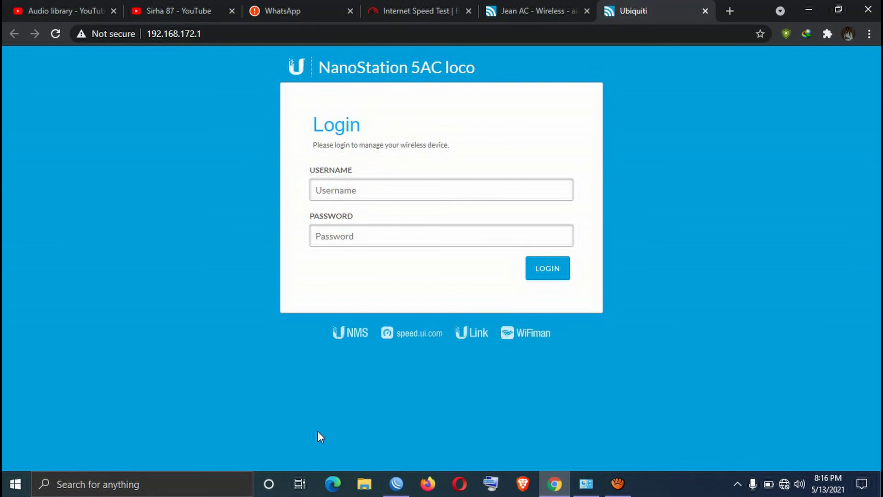
Sign in to airOS with the device username and password.
type("ubnt")
left_click(374, 230)
type("••••••••••••")
key("Return")
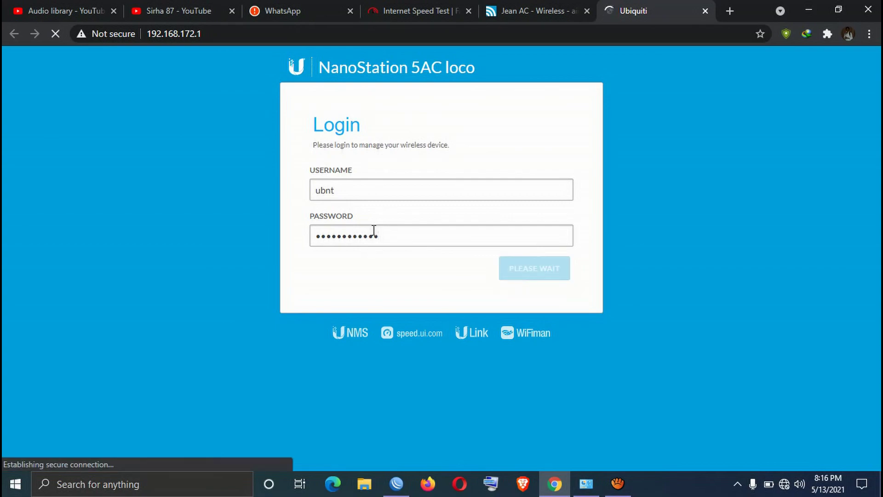